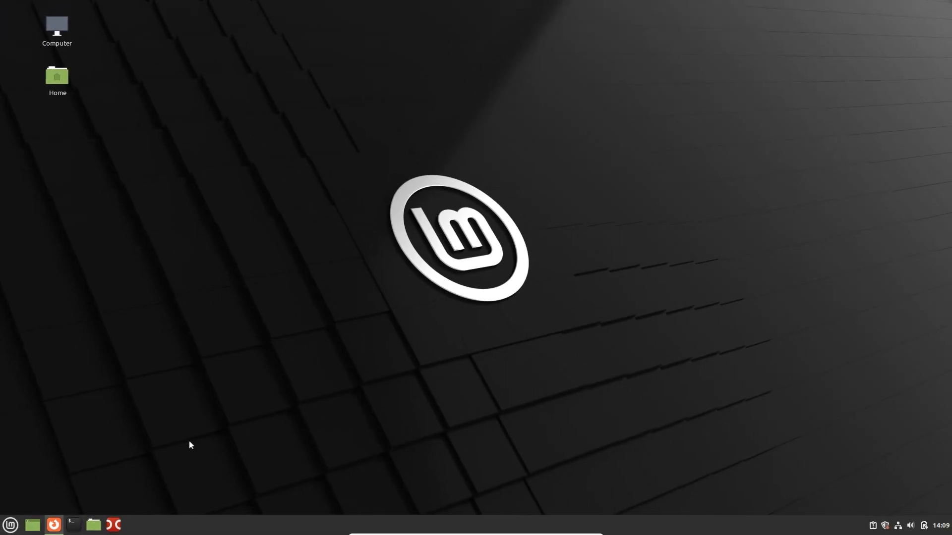
Step: Fill the CrossOver free-trial form with the saved name and an e-mail address, starting the download
mouse_move(54, 525)
left_click(78, 510)
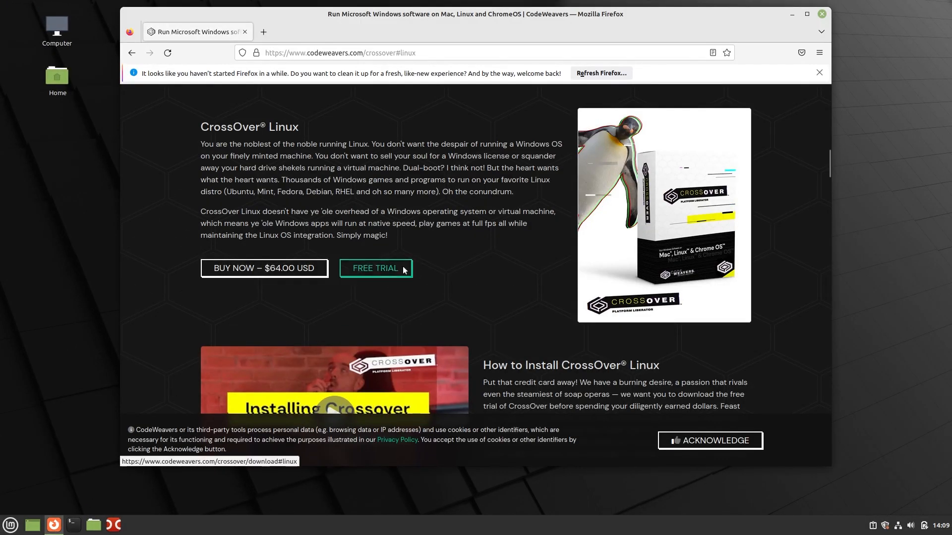
left_click(376, 268)
left_click(419, 238)
left_click(419, 248)
left_click(433, 267)
left_click(330, 339)
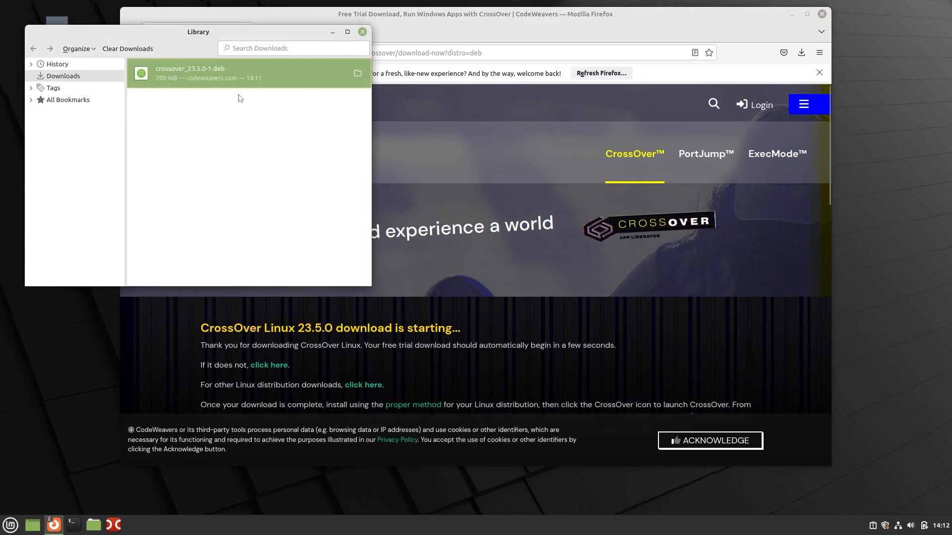
Step: Install the downloaded crossover_23.5.0-1.deb package and close the installer and downloads windows
double_click(229, 70)
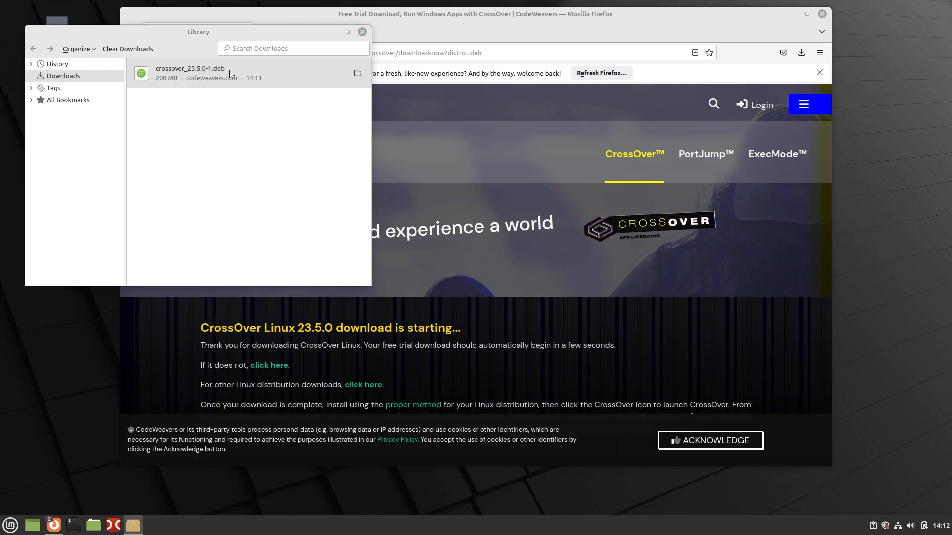
left_click(289, 84)
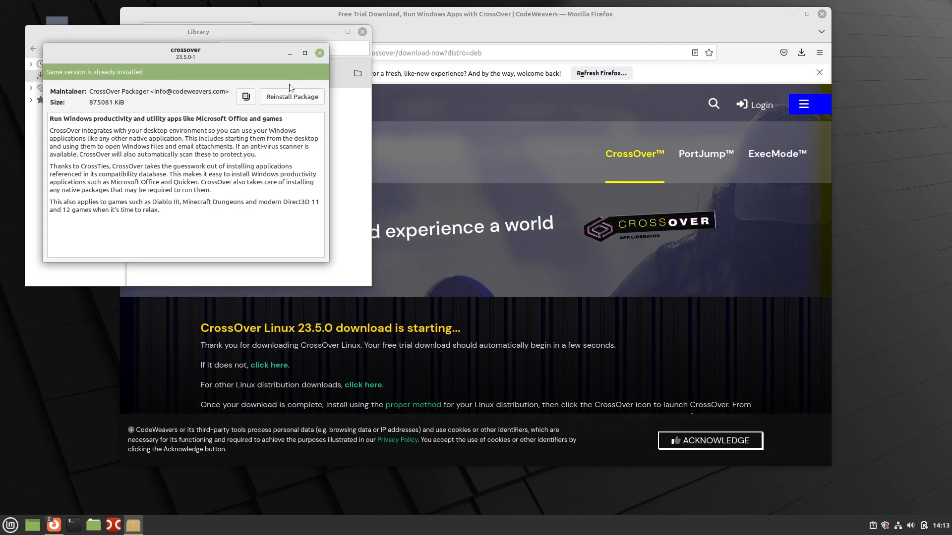
left_click(319, 53)
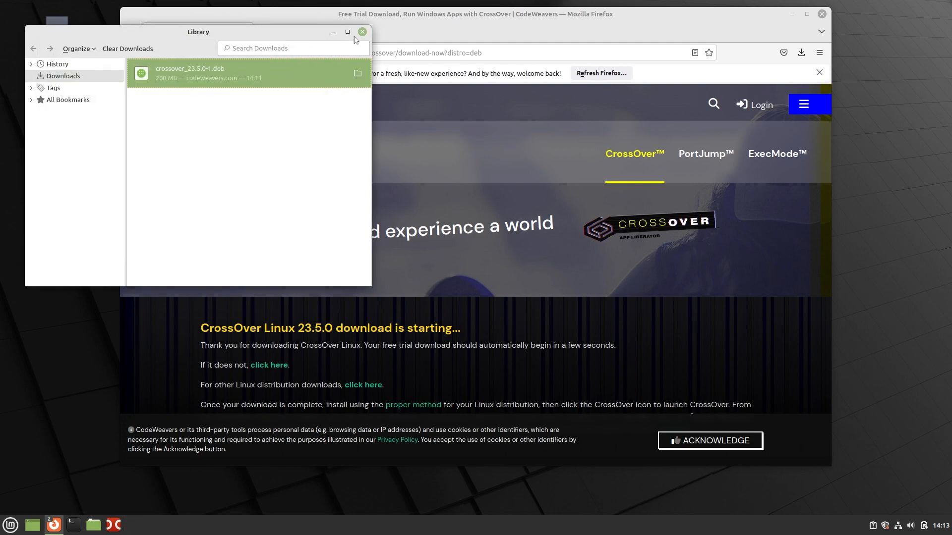
left_click(362, 31)
left_click(11, 524)
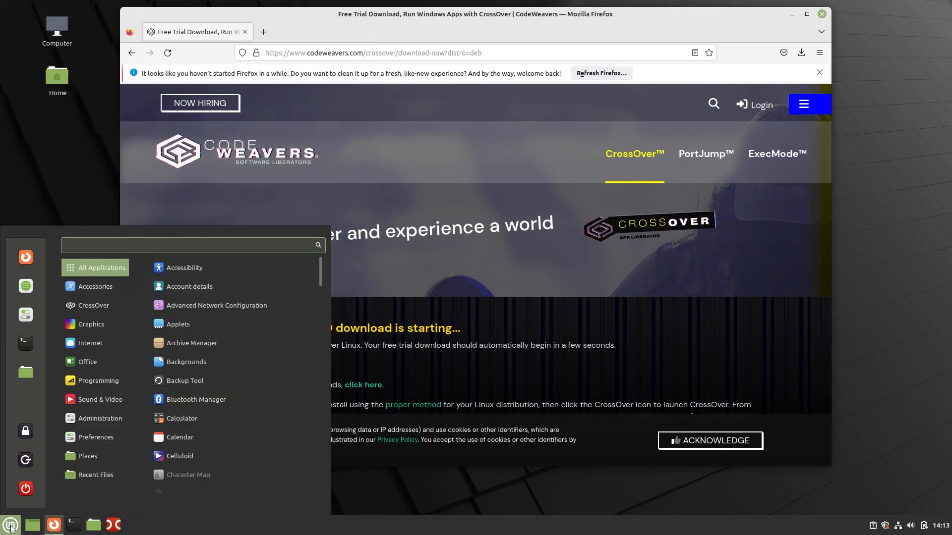
Step: Launch CrossOver, search the catalogue for 'net framework 4.7.2' and open the Microsoft .NET Framework 4.7.2 result
mouse_move(117, 306)
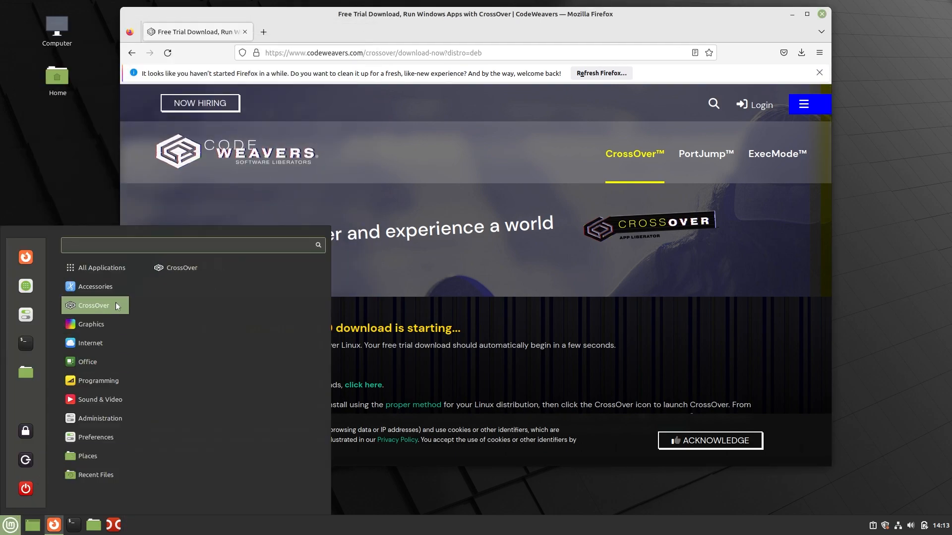
left_click(205, 268)
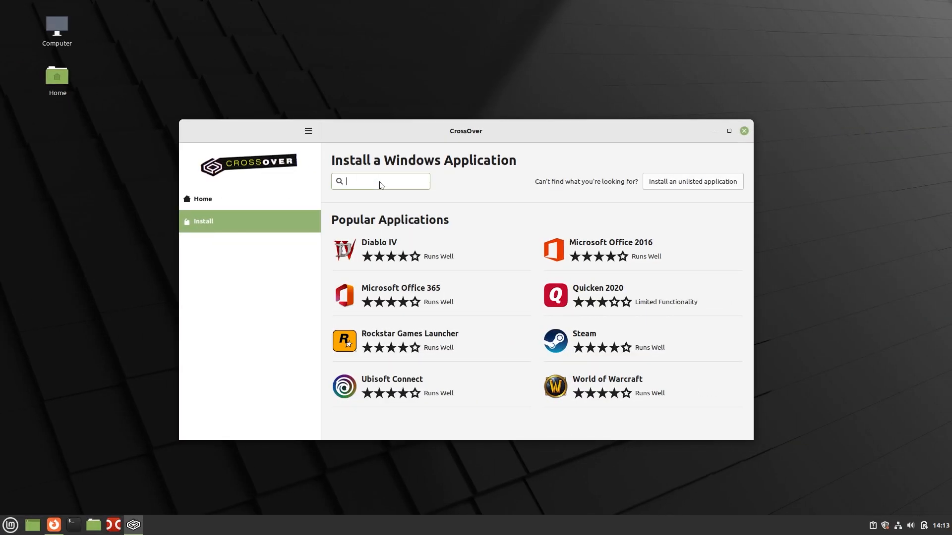
type("net fra")
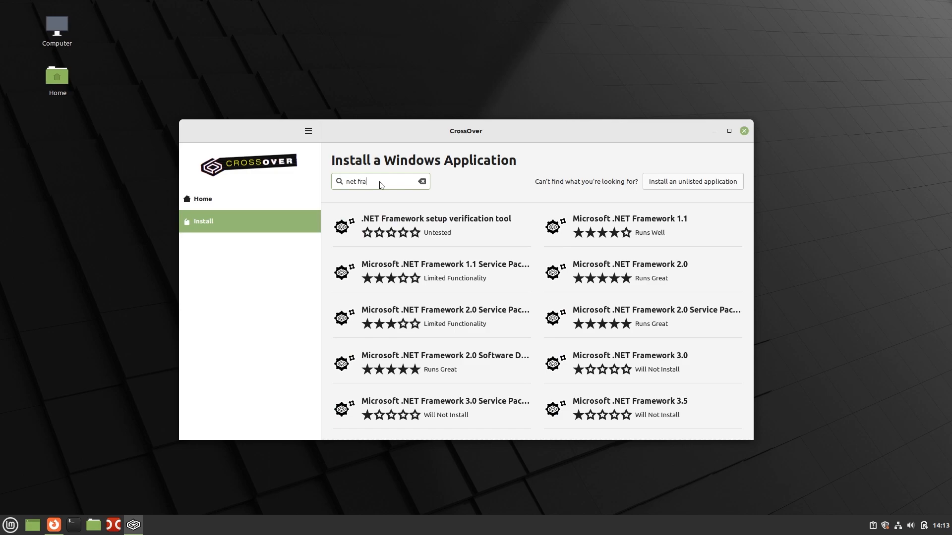
type("mework 4")
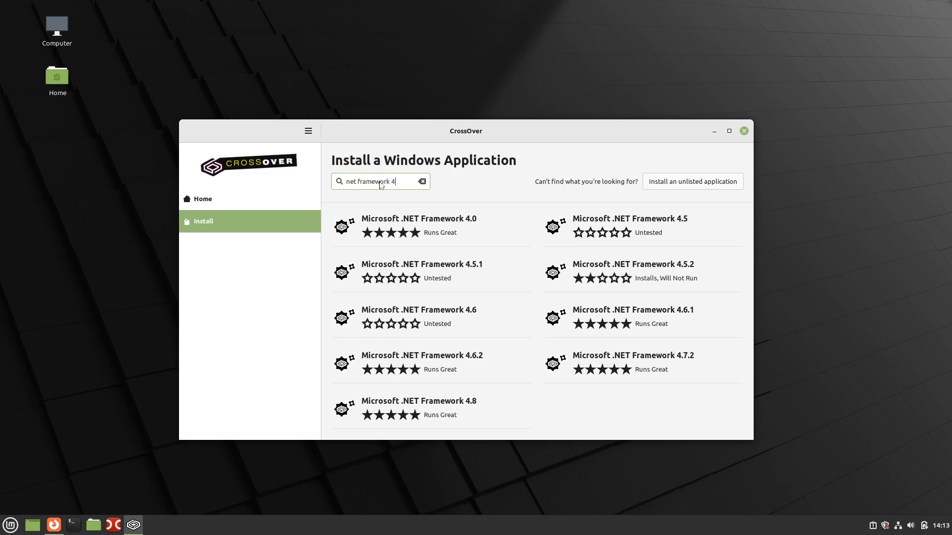
type(".7.2")
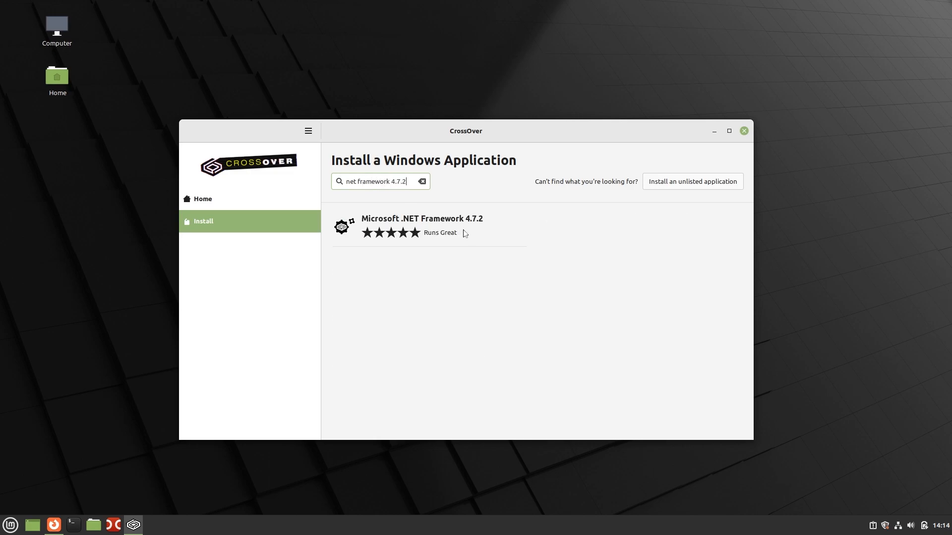
left_click(465, 233)
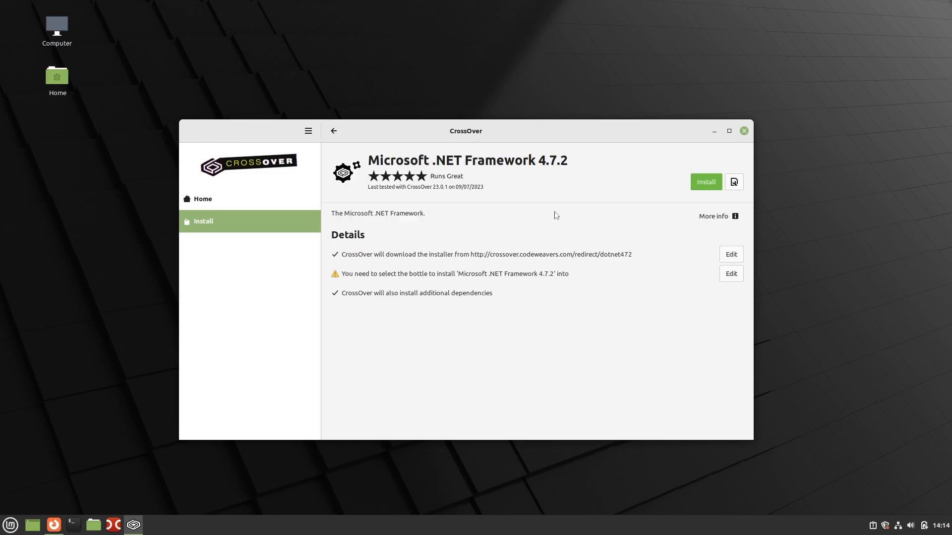
Step: Install .NET Framework 4.7.2 into a new Windows 10 64-bit bottle named 'dbForgeEdge'
left_click(701, 182)
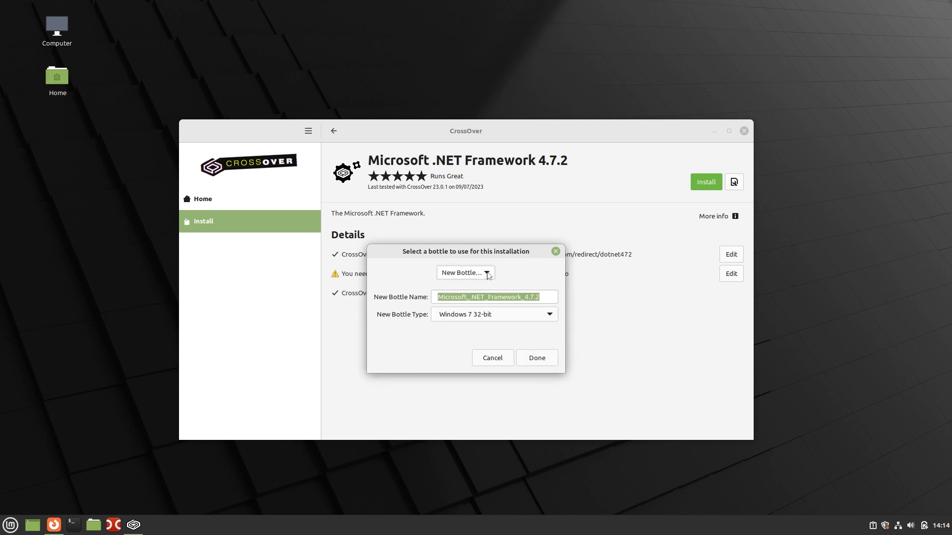
type("dbForge")
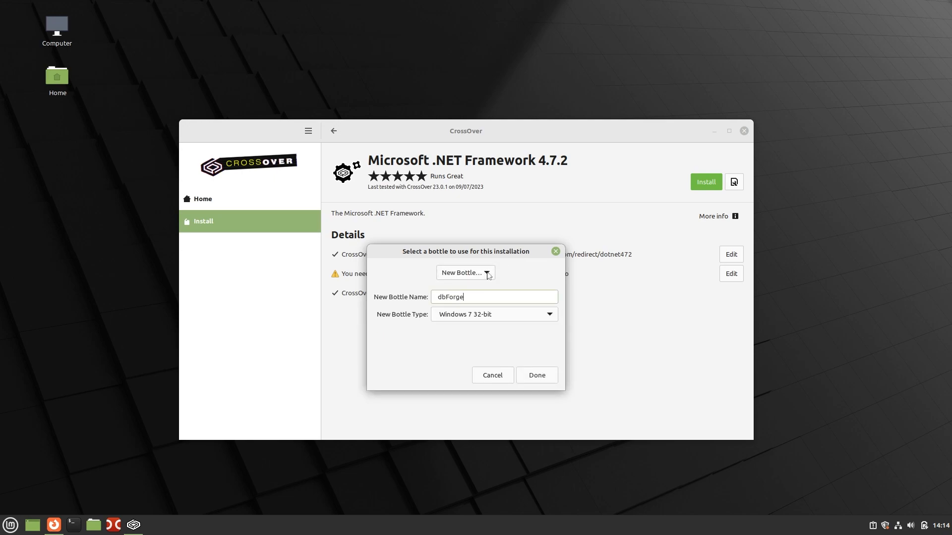
type("Edge")
left_click(551, 316)
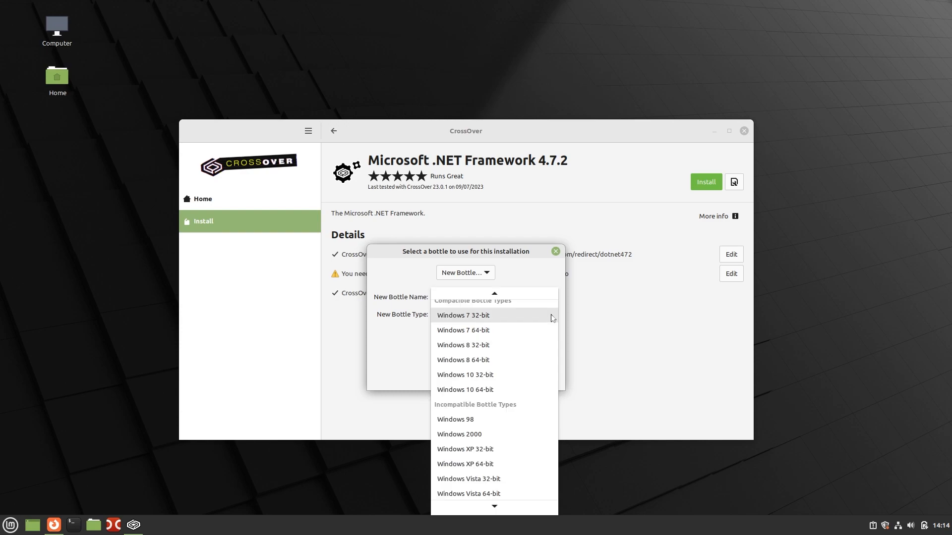
left_click(504, 382)
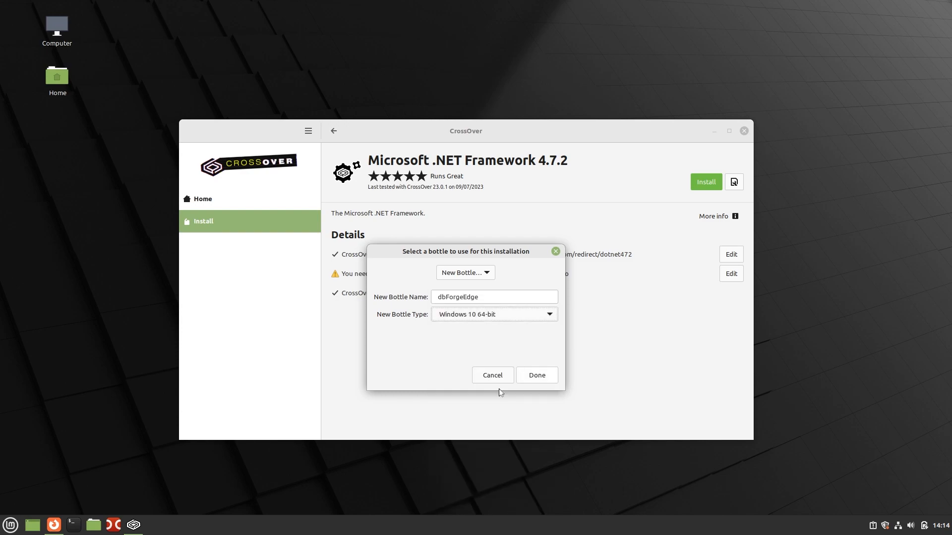
left_click(545, 376)
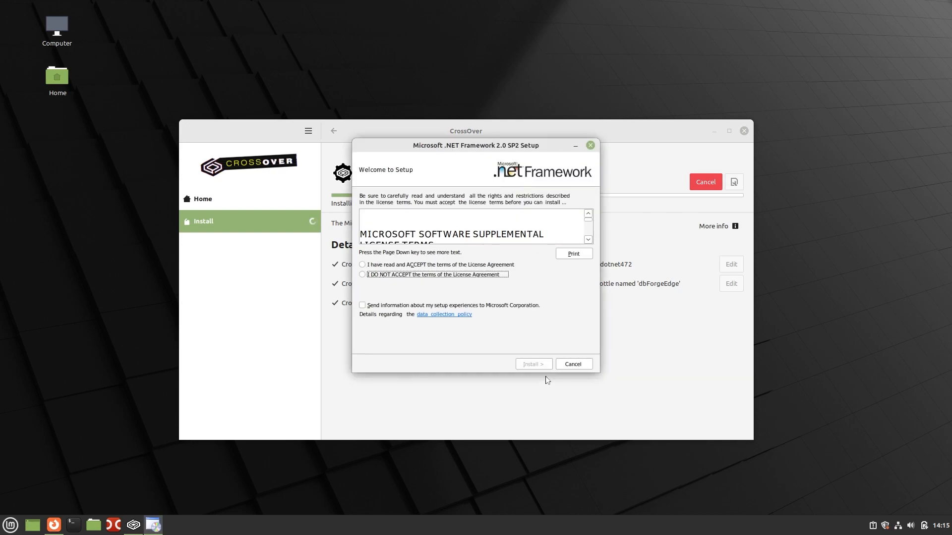
Step: Accept the .NET Framework 2.0 SP2 license, complete its setup, and close the finished 4.7.2 installer
left_click(363, 264)
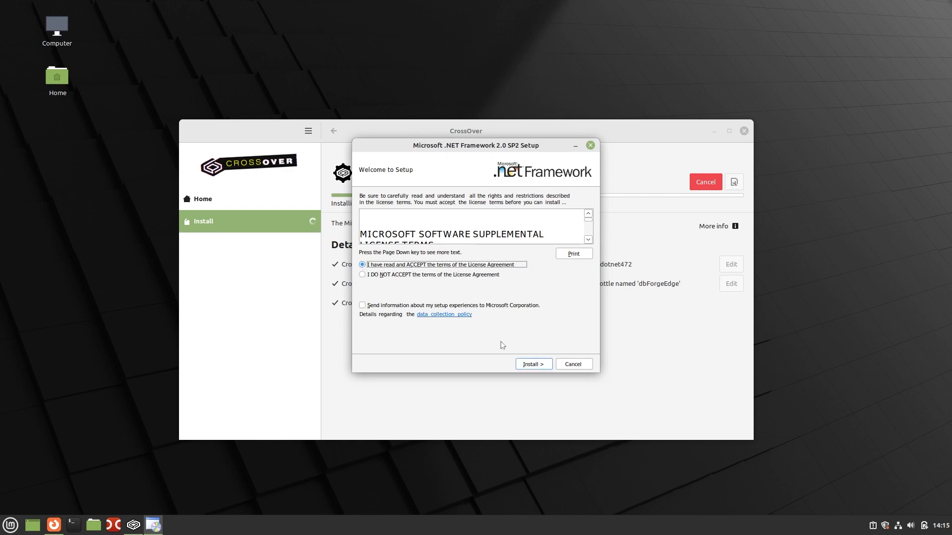
left_click(534, 364)
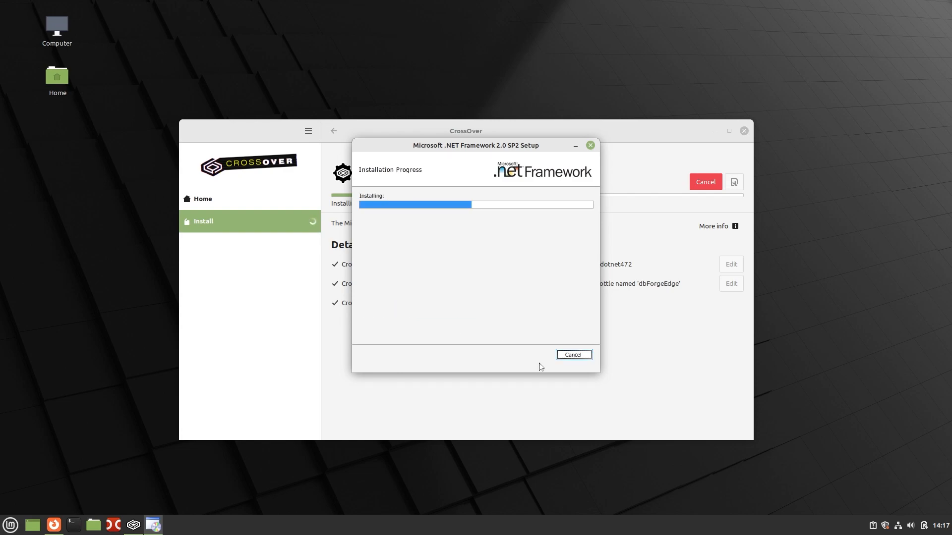
left_click(574, 354)
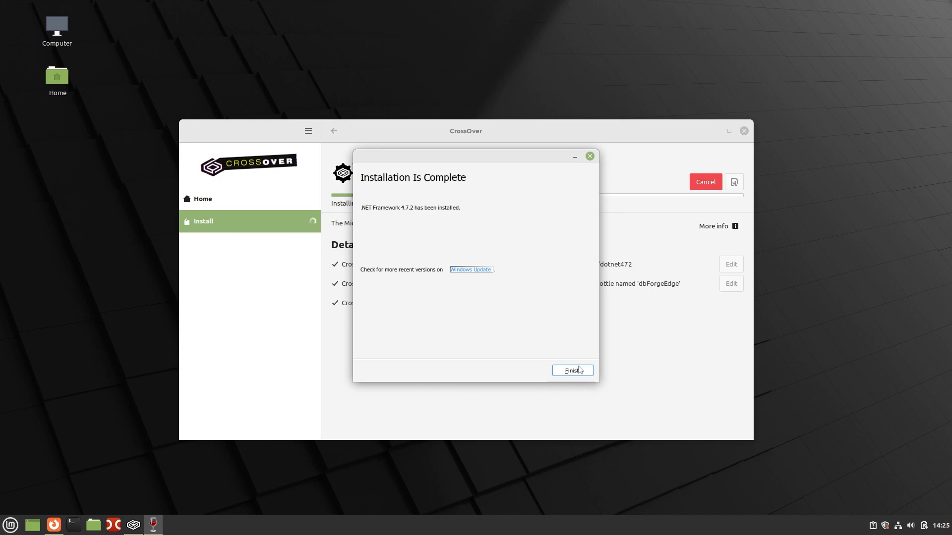
left_click(573, 371)
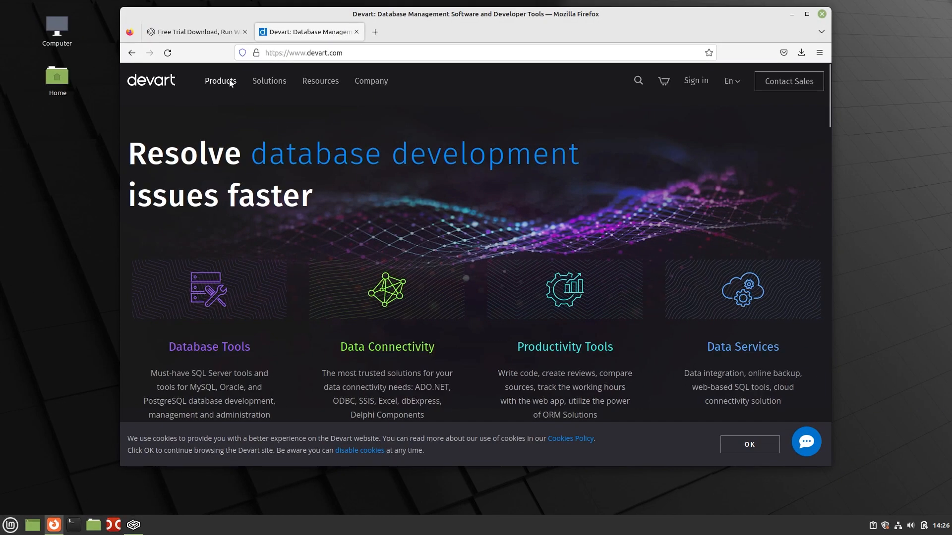
Step: Download the dbforgeedge.exe trial installer from the dbForge Edge page on the Devart site
mouse_move(229, 79)
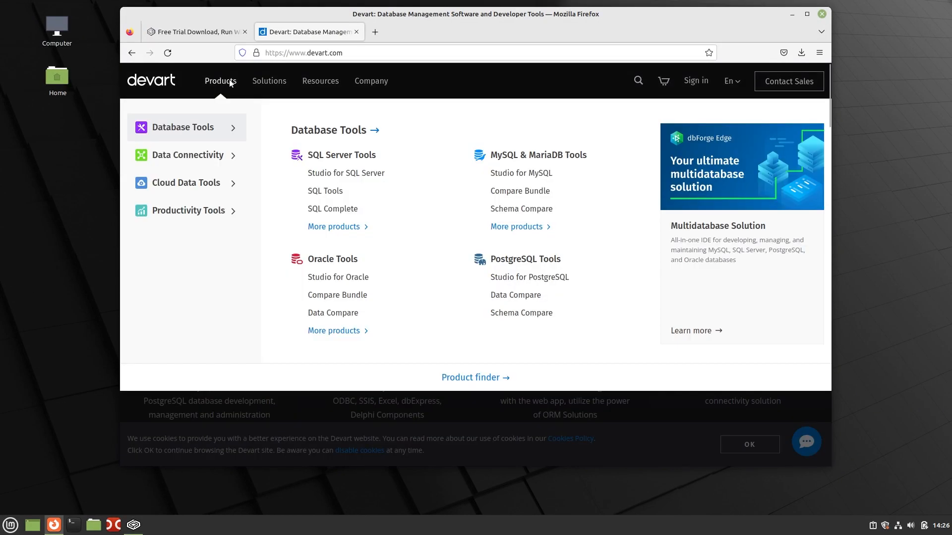
left_click(707, 333)
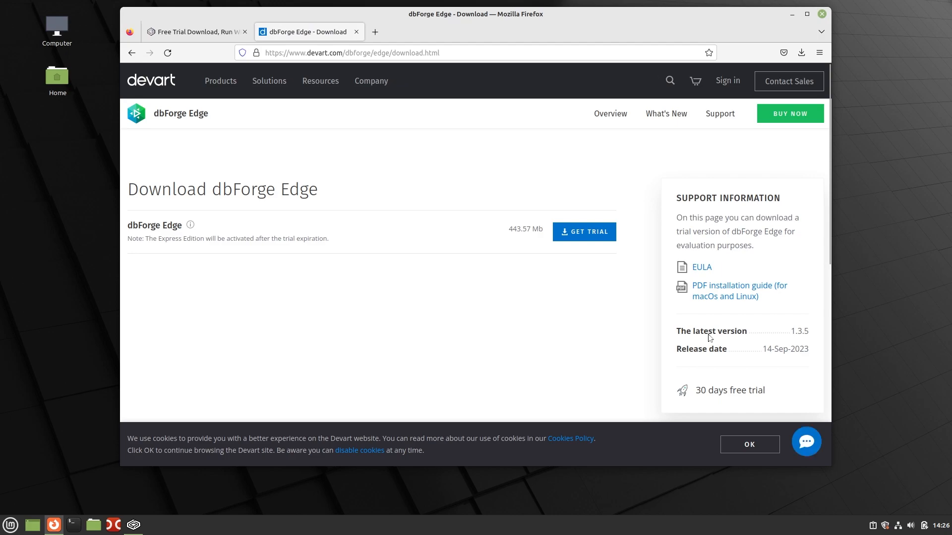
left_click(606, 238)
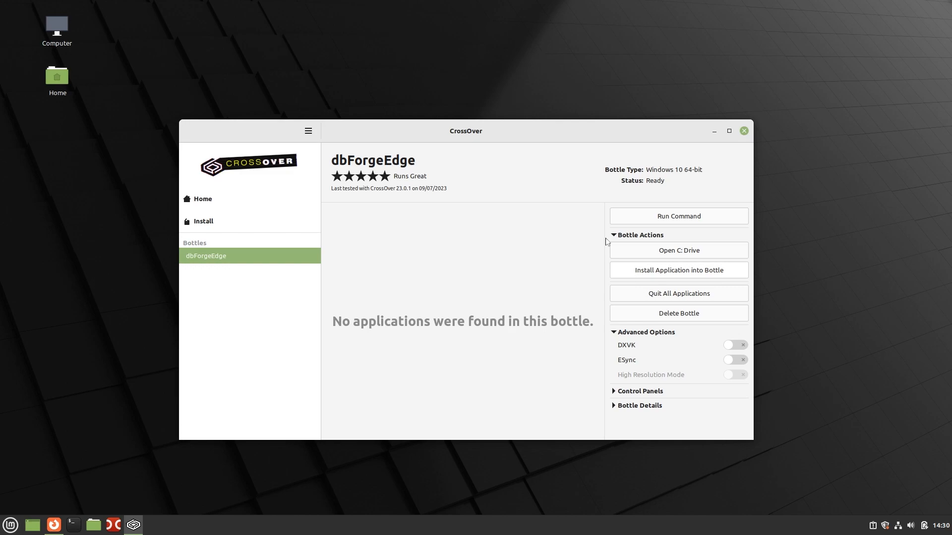
Step: Run dbforgeedge.exe from Downloads as an unlisted application in the dbForgeEdge bottle
left_click(627, 274)
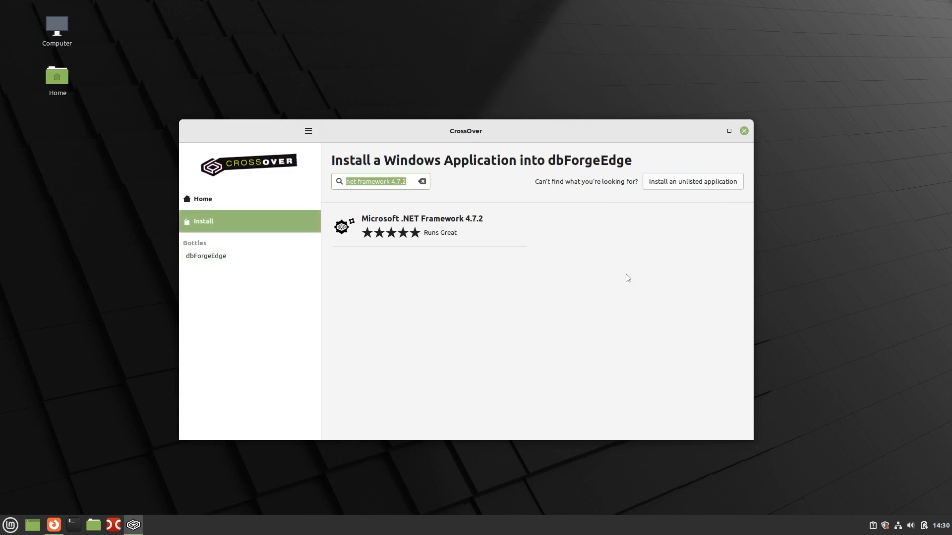
left_click(707, 182)
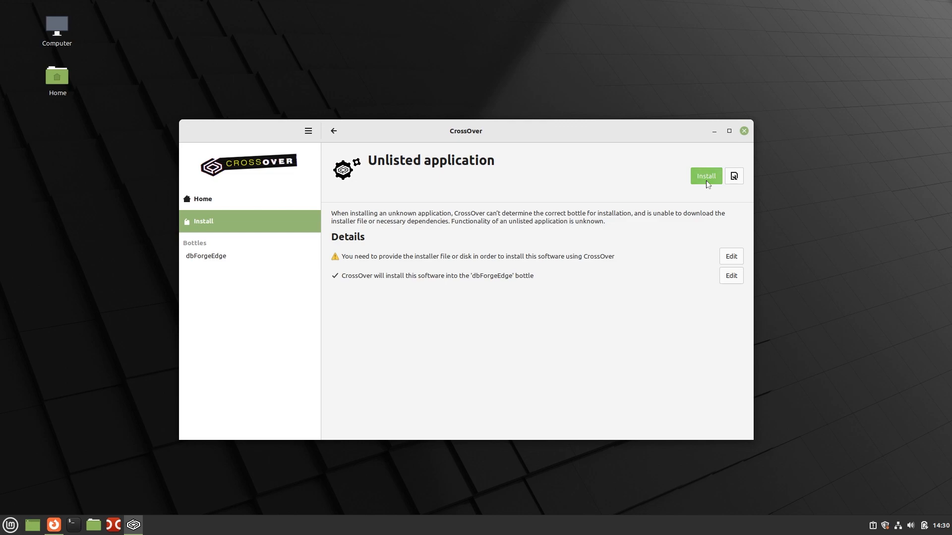
left_click(705, 180)
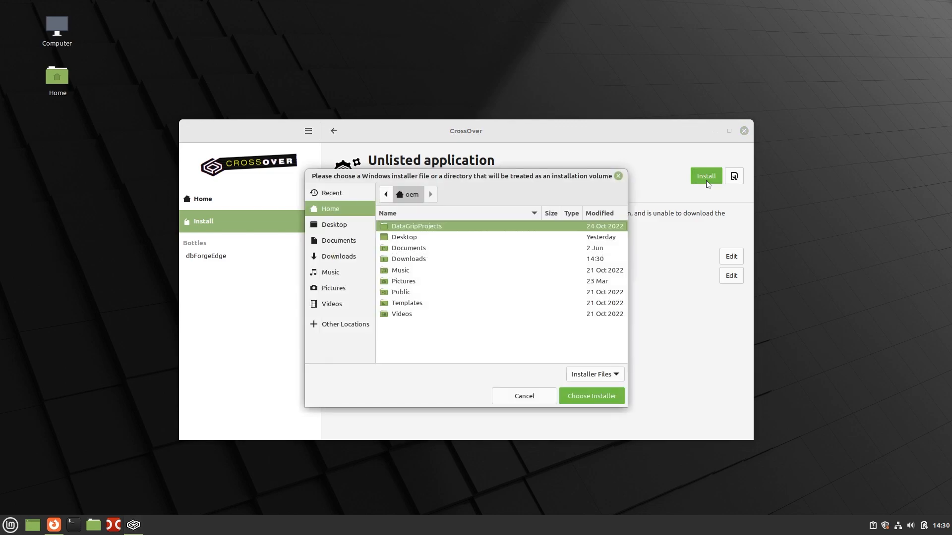
double_click(430, 259)
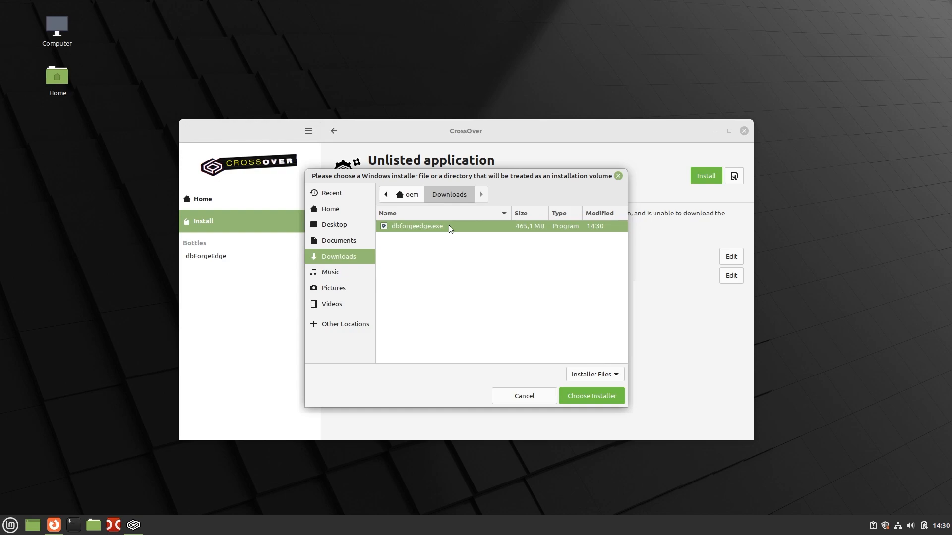
left_click(605, 398)
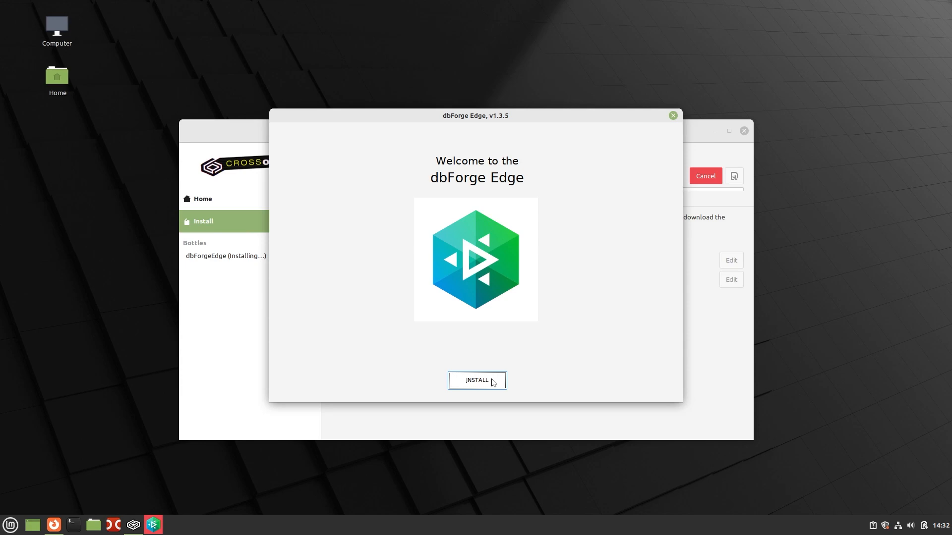
Step: Install dbForge Edge using the default folder and all four dbForge Studios, then finish the setup
left_click(477, 380)
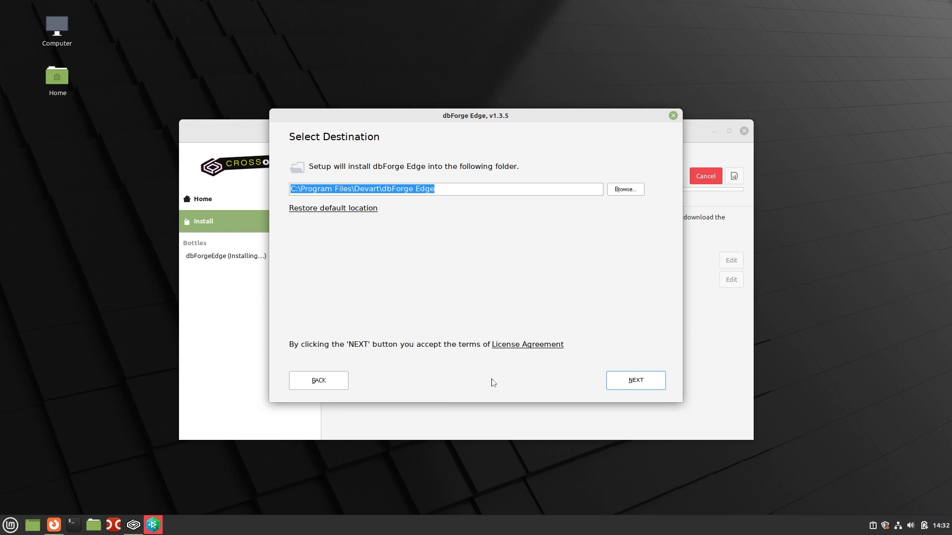
left_click(653, 383)
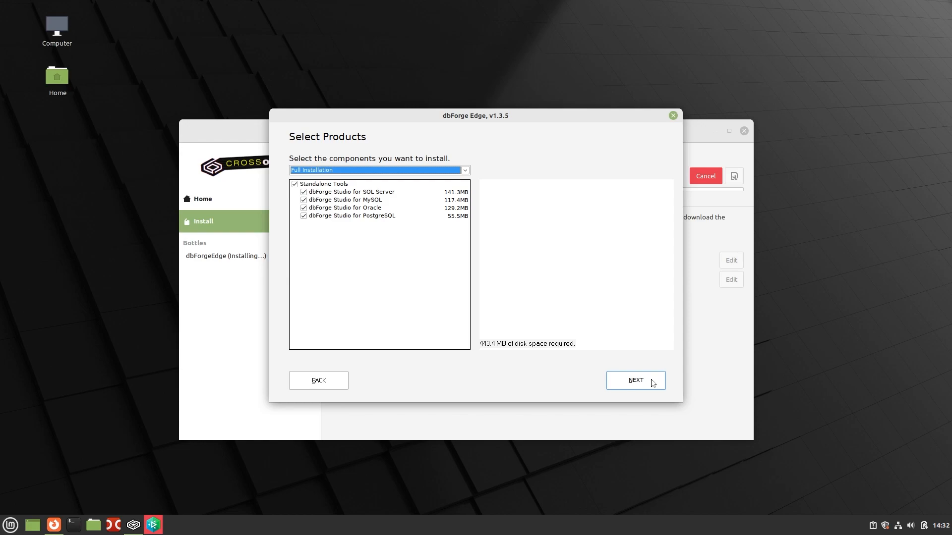
left_click(652, 383)
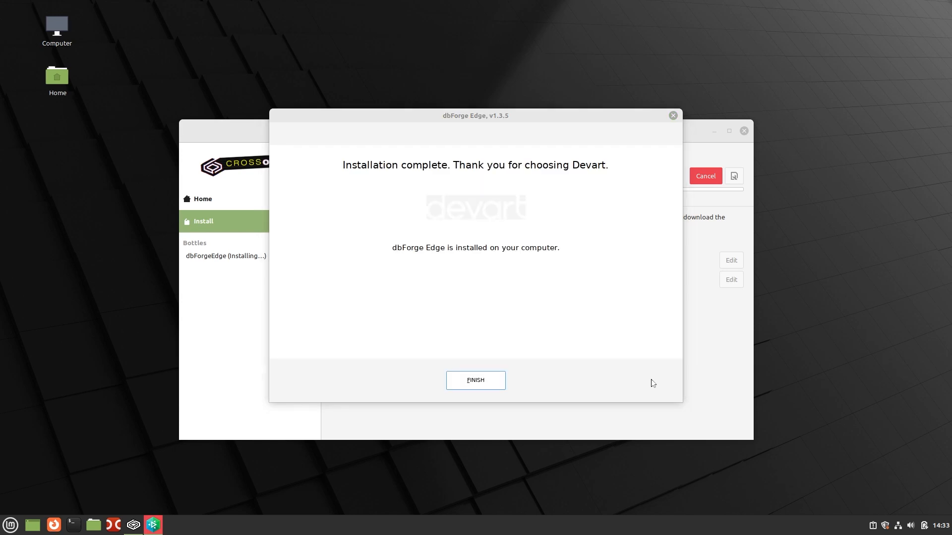
left_click(498, 383)
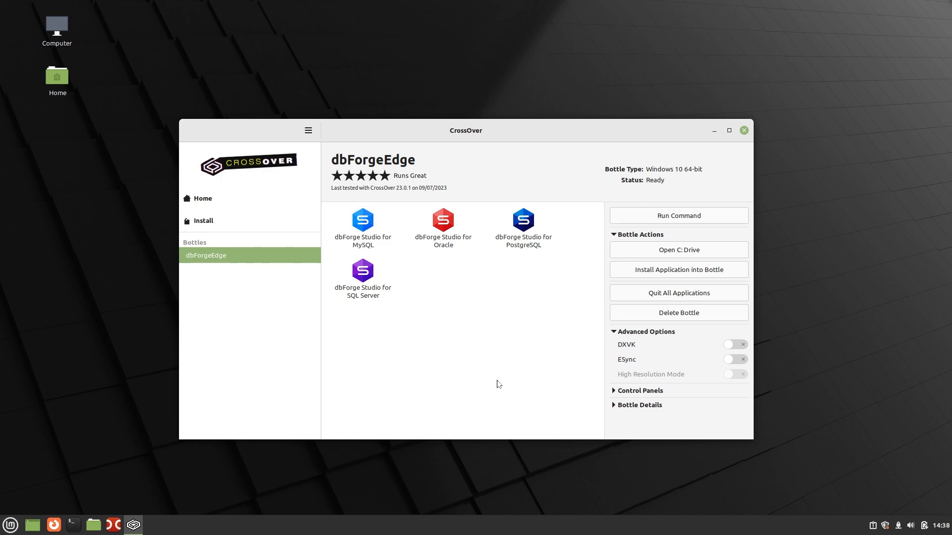
left_click(348, 214)
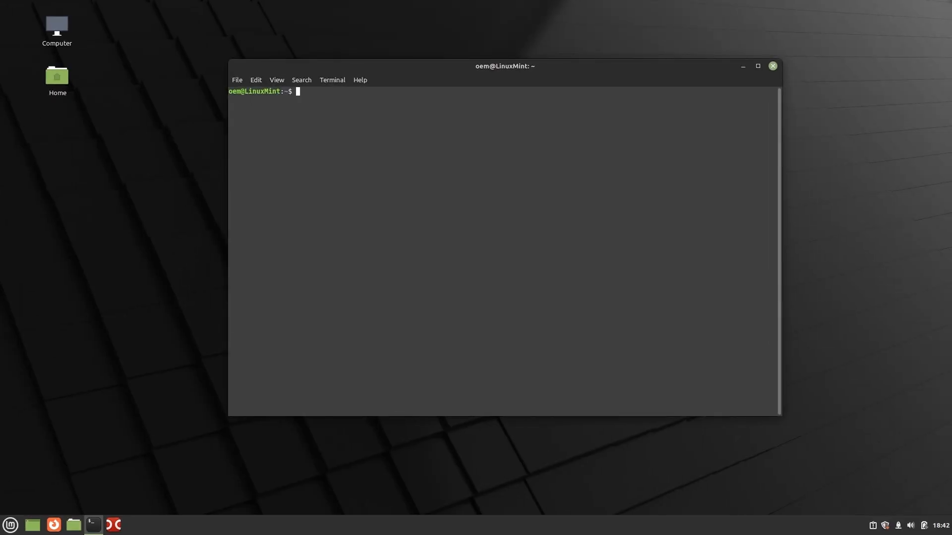
Step: Paste and run the wine --bottle dbForgeEdge schemacompare command from AdventureWorks2022 to AdventureWorks2022Prod
type("\"/opt/cxoffice/bin/wine\" --bottle \"dbForgeEdge\" --check --wait-children --start \"C:\\Program Files\\Devart\\dbForge Edge\\dbForge Studio for SQL Server\\dbforgesql.com\" /schemacompare /source connection:\"Data Source=demo\\SQLEXPRESS02;Integrated Security=False;User ID=sa; database=AdventureWorks2022\" /target connection:\"Data Source=demo\\SQLEXPRESS02;Integrated Security=False; User ID=sa;database=AdventureWorks2022Prod\"")
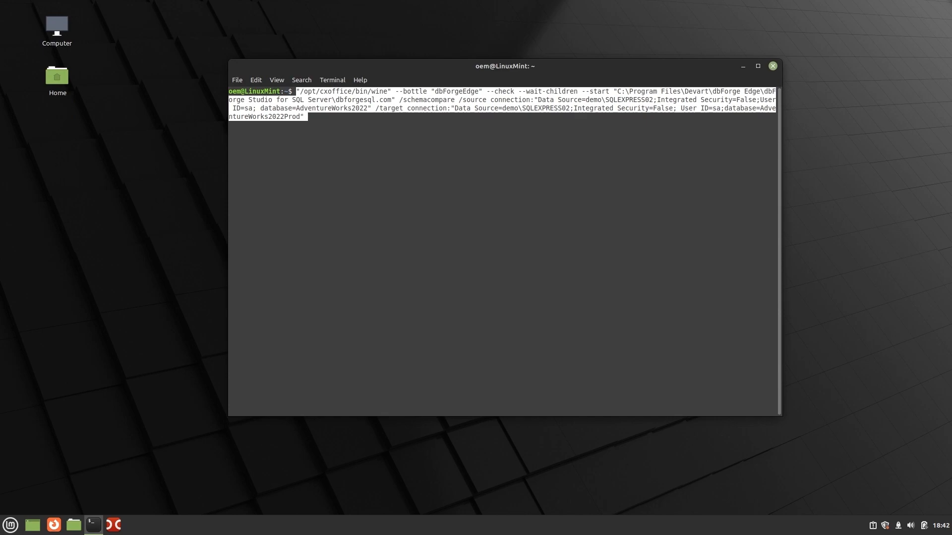
key("BackSpace")
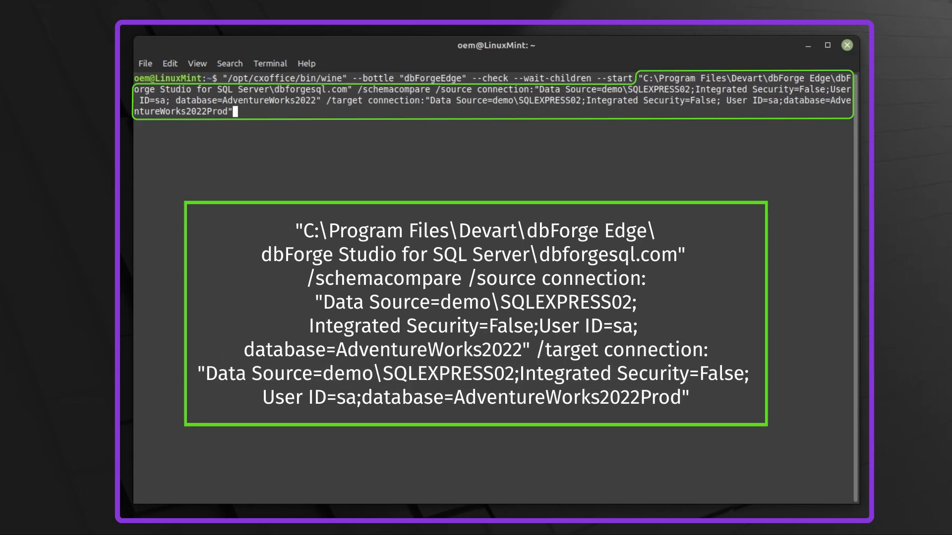
key("Return")
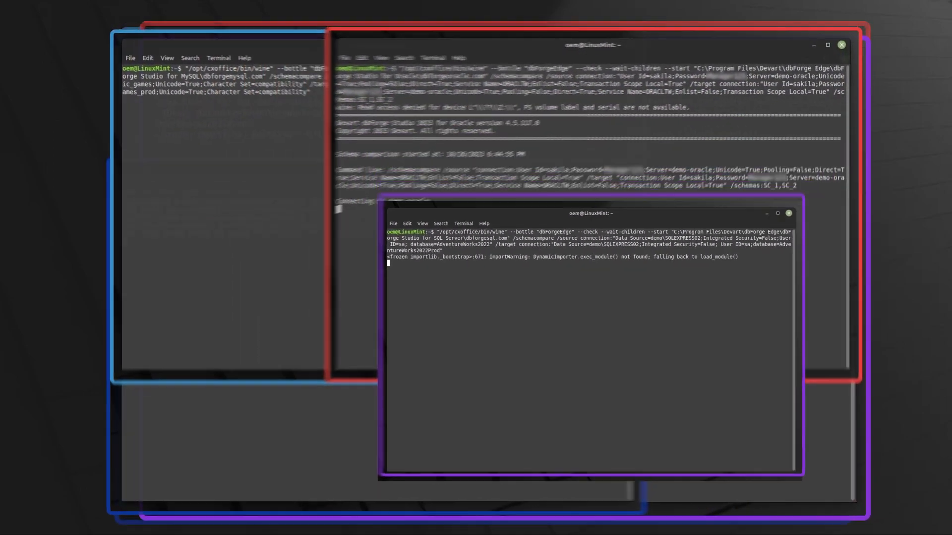